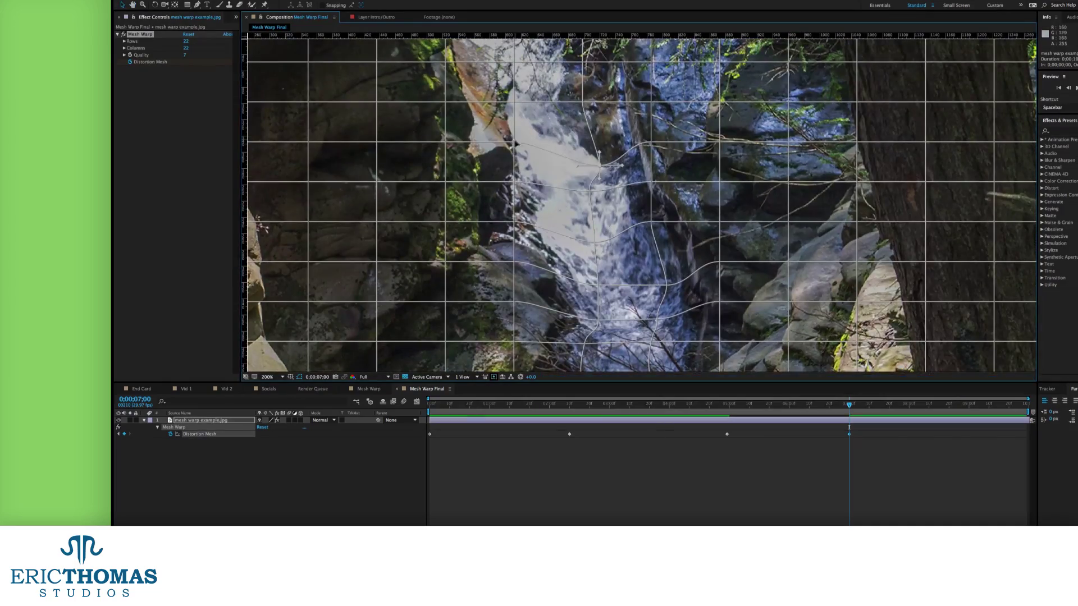
Step: Warp the mesh vertices and handles over the waterfall downstream at the 0;00;07;00 keyframe to follow the water's flow
left_click_drag(578, 146, 612, 332)
left_click_drag(666, 285, 668, 296)
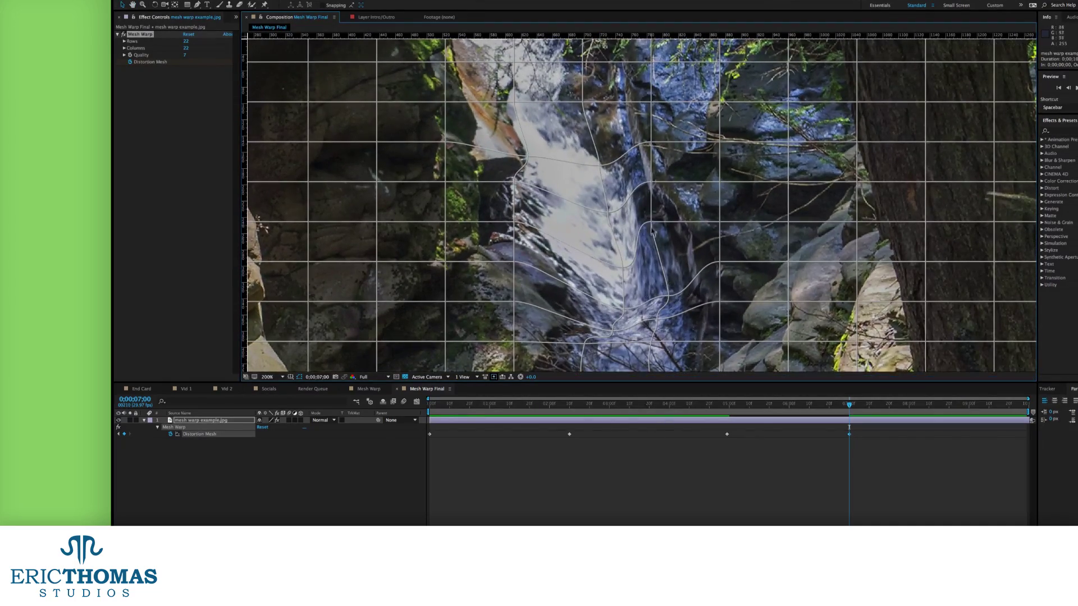
left_click_drag(650, 222, 652, 239)
left_click_drag(583, 102, 592, 115)
left_click_drag(514, 102, 559, 185)
left_click_drag(519, 141, 533, 154)
left_click_drag(605, 245, 613, 259)
left_click_drag(597, 194, 604, 206)
left_click_drag(617, 252, 635, 79)
left_click_drag(641, 267, 623, 289)
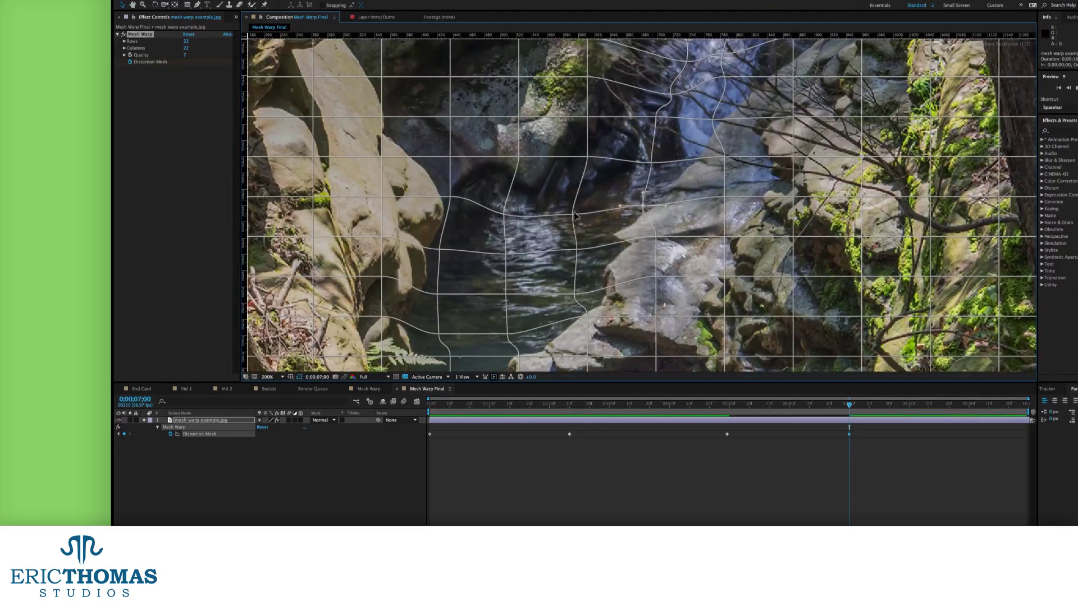
left_click_drag(574, 215, 565, 272)
left_click_drag(505, 293, 497, 318)
left_click_drag(436, 293, 414, 291)
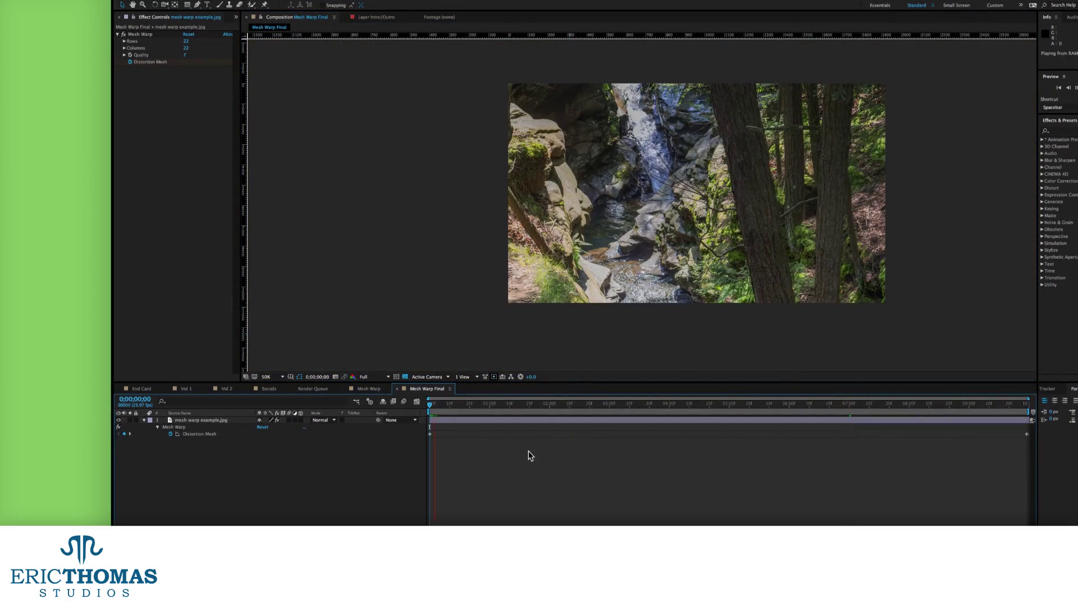
Step: Move the last Distortion Mesh keyframe earlier, to shortly after the 5-second mark, and preview the animation
key("space")
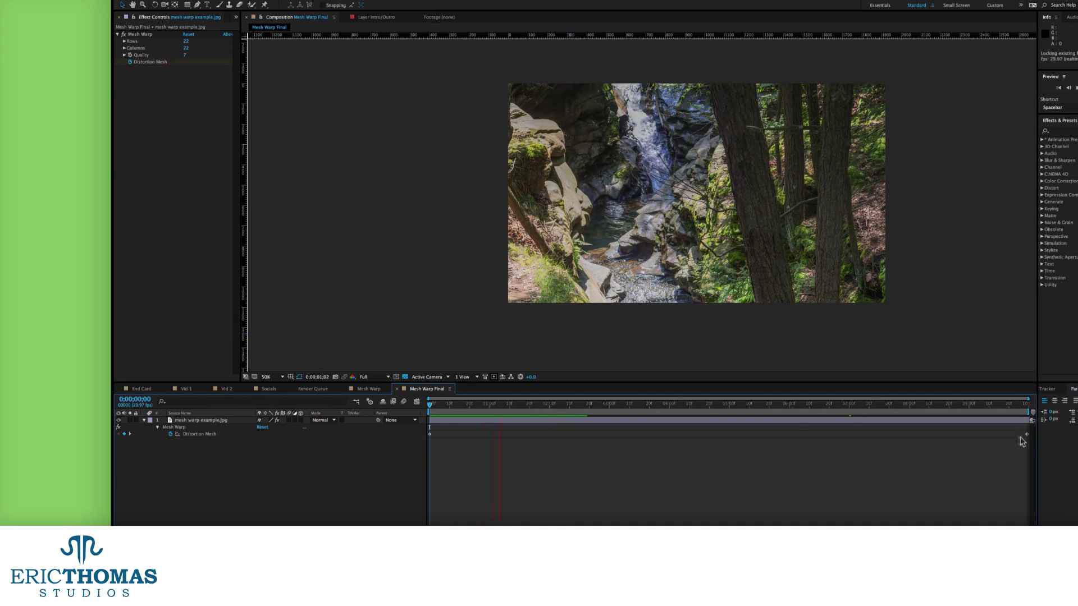
left_click_drag(1027, 434, 753, 437)
left_click(660, 446)
key("space")
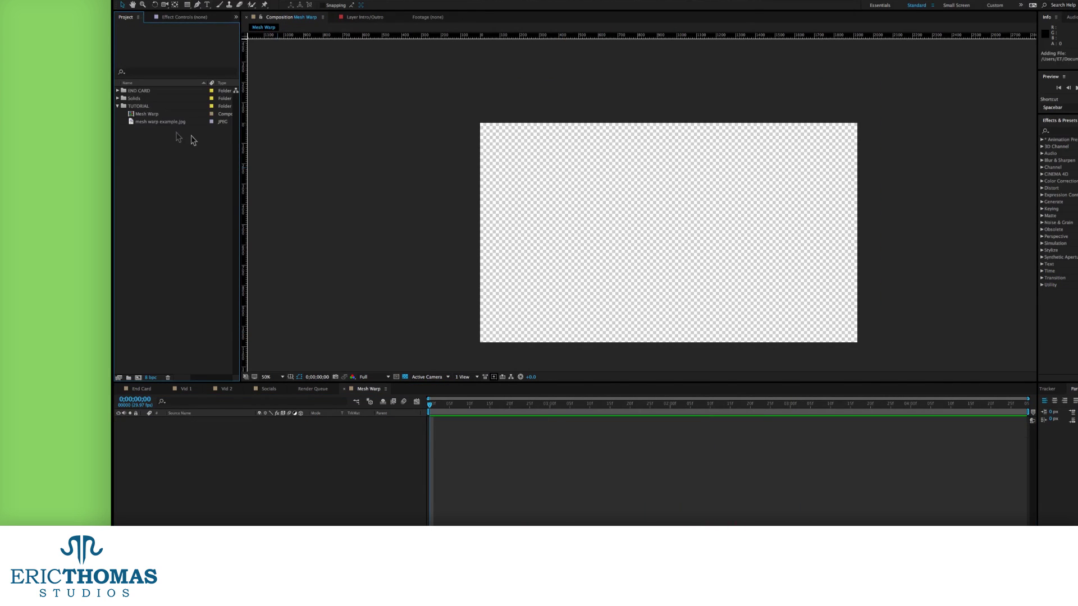
Step: Add mesh warp example.jpg to the Mesh Warp composition and apply the Mesh Warp distort effect to it
left_click_drag(158, 125, 207, 444)
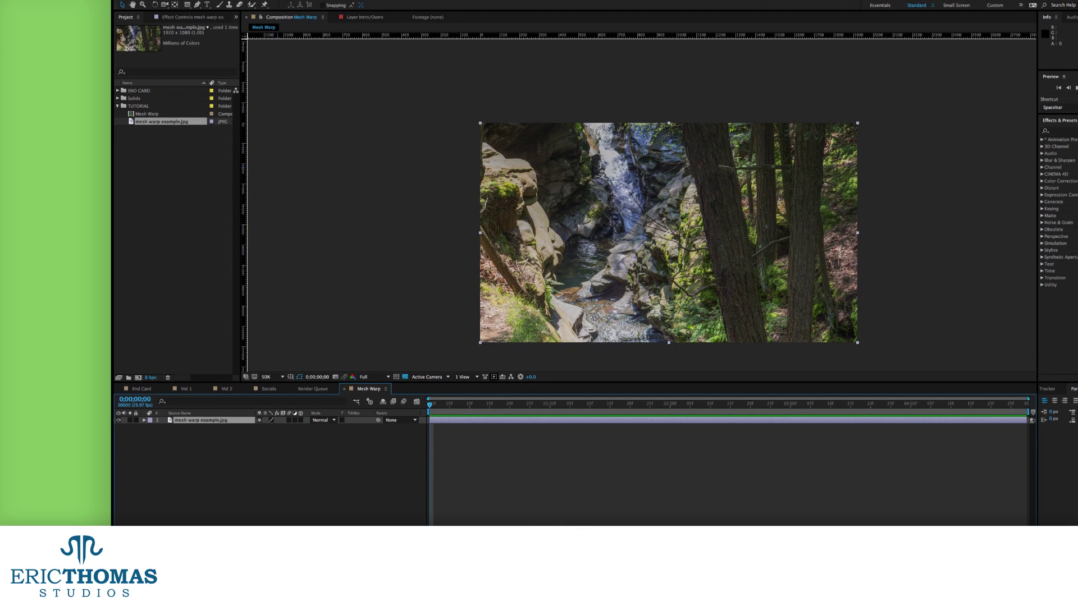
left_click(236, 422)
left_click(301, 1)
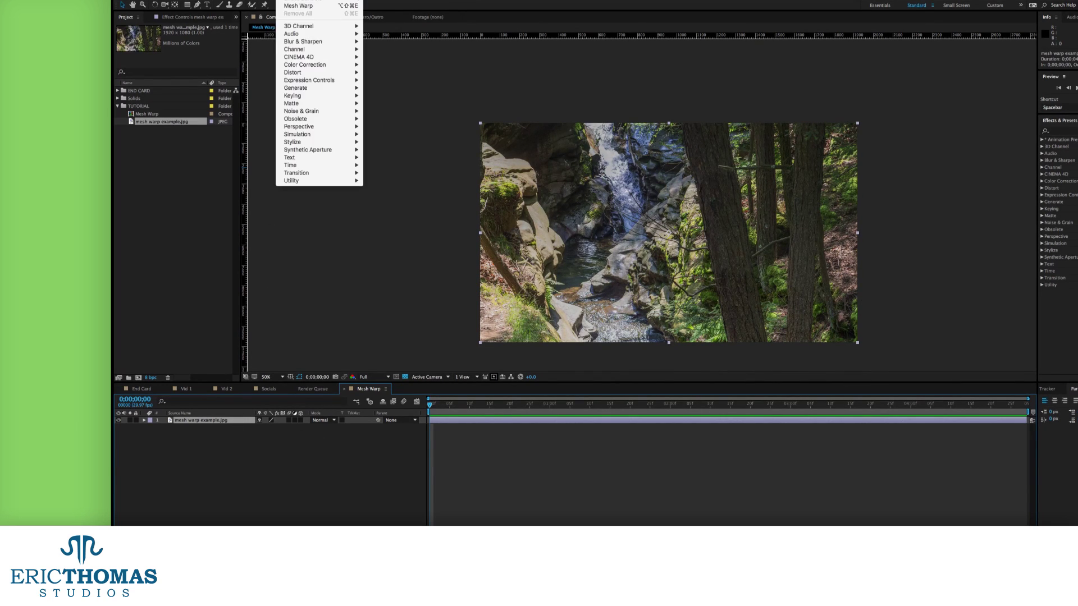
mouse_move(306, 72)
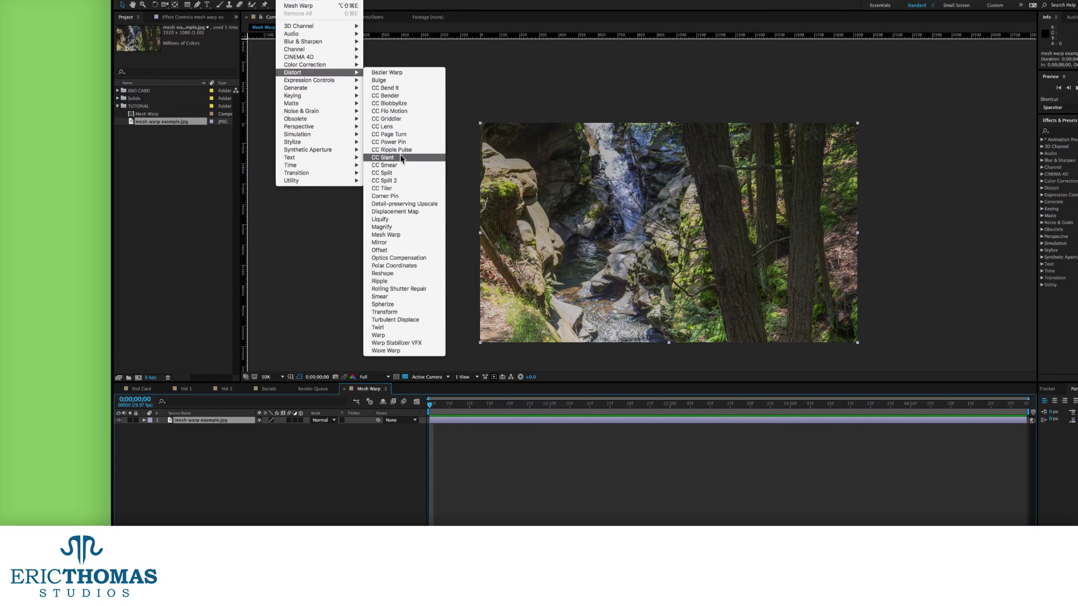
left_click(413, 236)
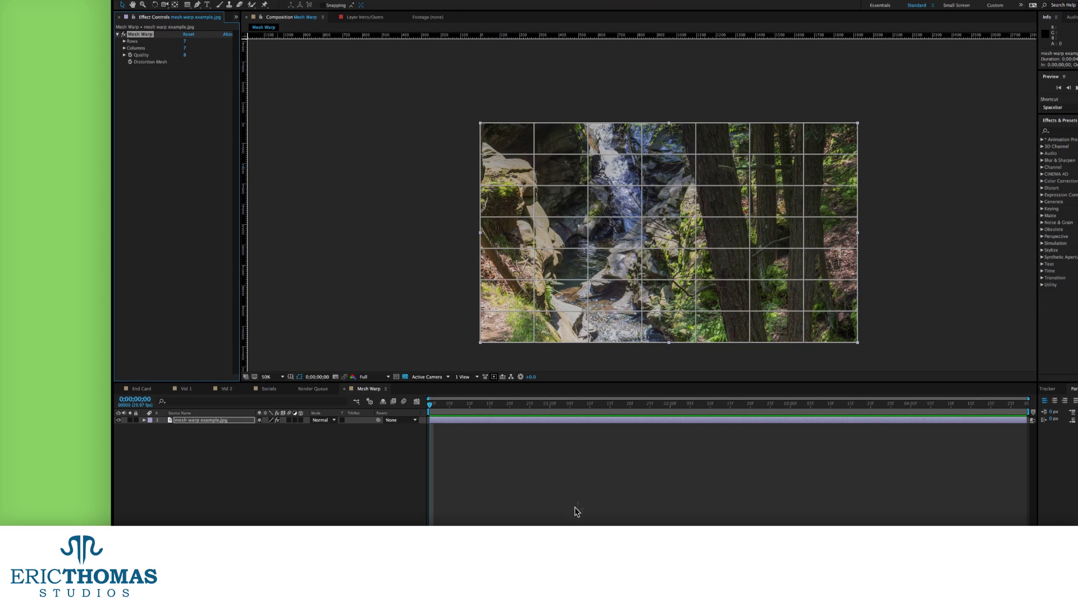
Step: Examine the mesh grid's vertices and their tangent handles up close, from an inner intersection to the image's upper-left corner
left_click(587, 216)
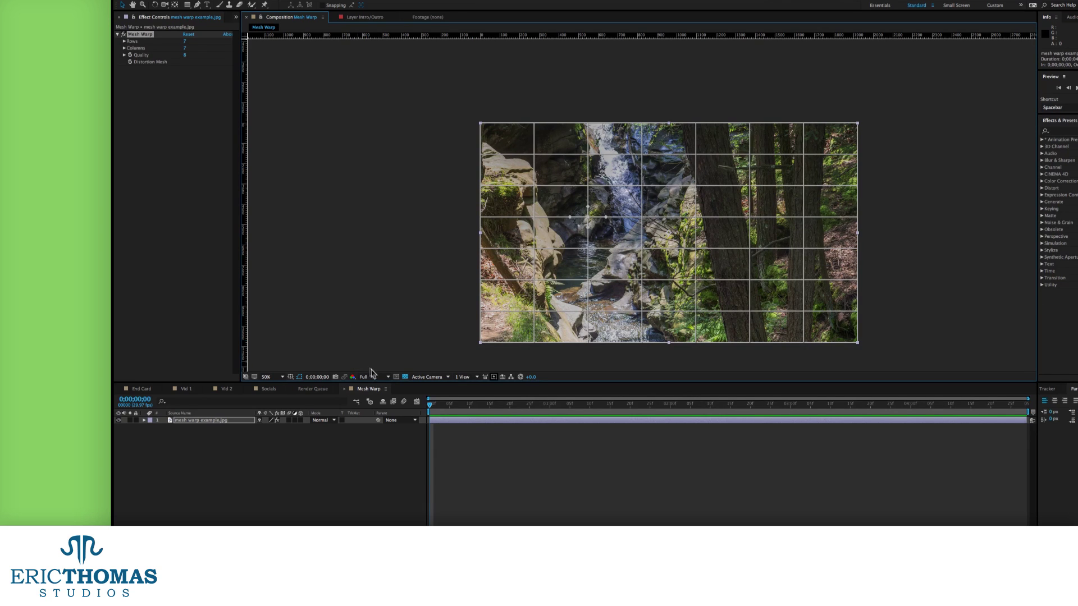
left_click(274, 376)
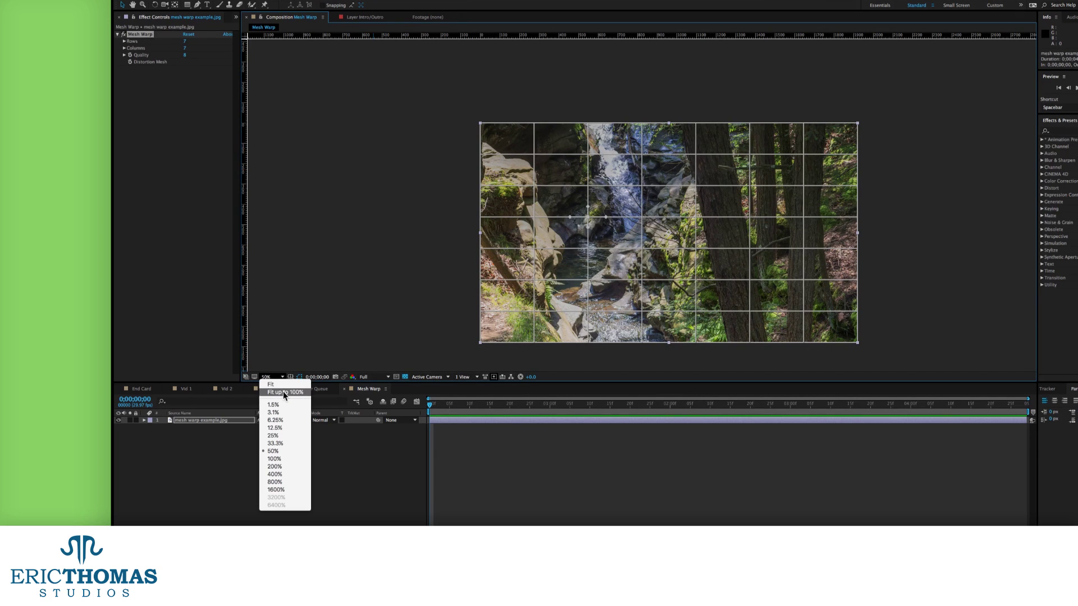
left_click(283, 393)
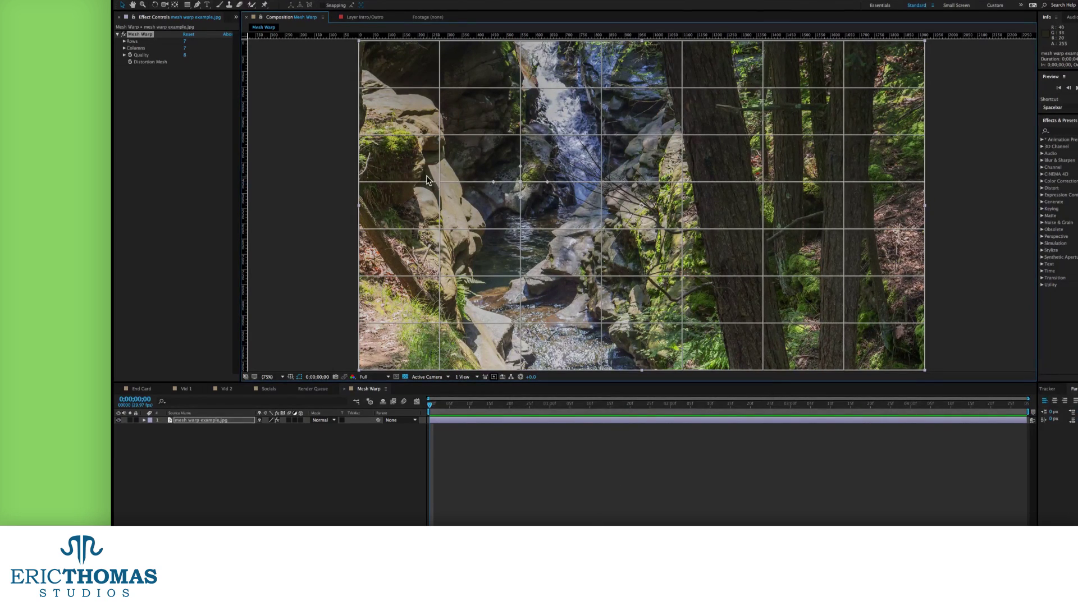
scroll(375, 173, "up", 3)
key("h")
left_click_drag(374, 173, 911, 360)
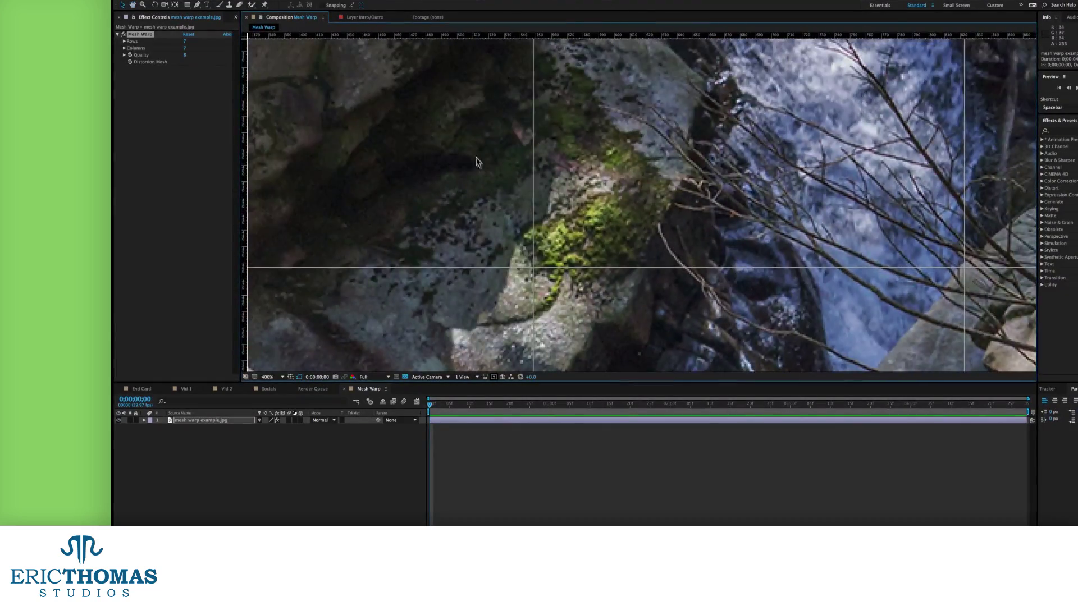
left_click_drag(404, 64, 712, 363)
left_click_drag(314, 61, 542, 186)
left_click(733, 320)
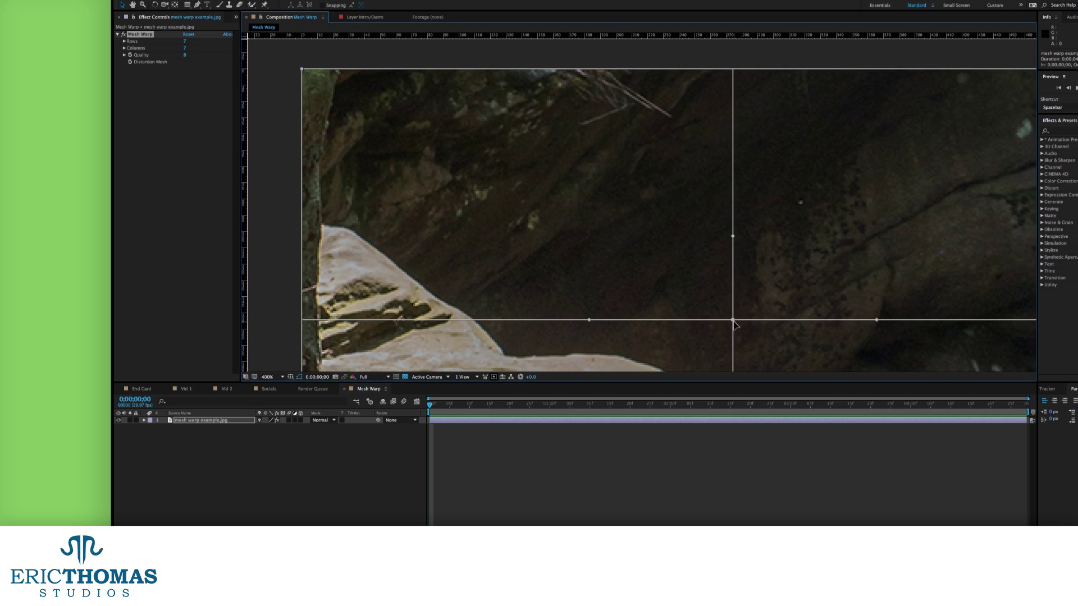
key("comma")
key("comma")
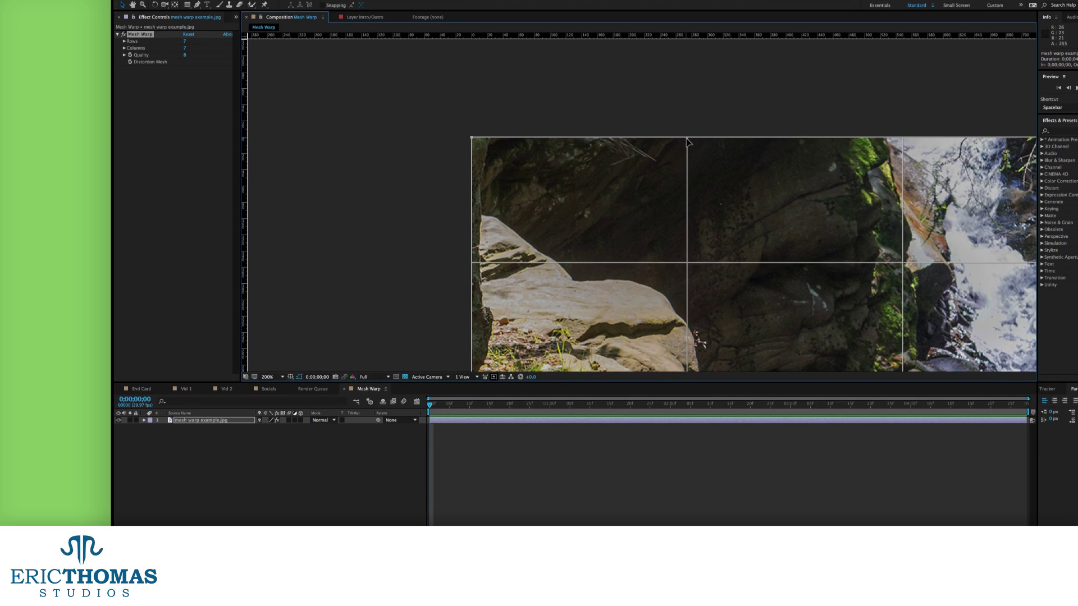
left_click(471, 137)
Step: Try pulling the mesh vertex at the waterfall's right edge slightly up and to the right, and undo the move
left_click_drag(744, 296, 397, 104)
left_click_drag(773, 195, 794, 180)
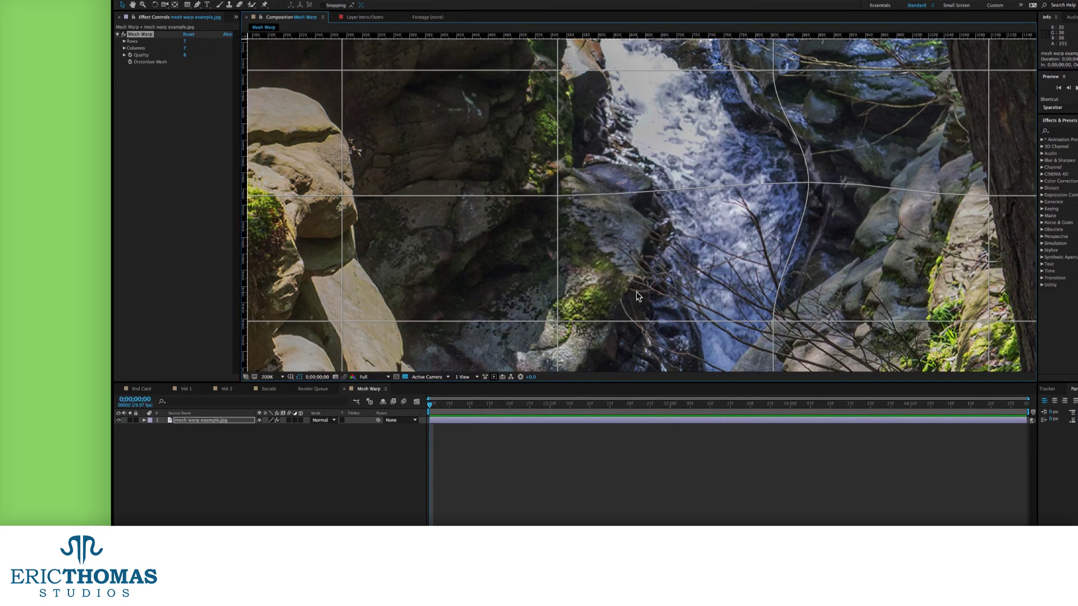
key("ctrl+z")
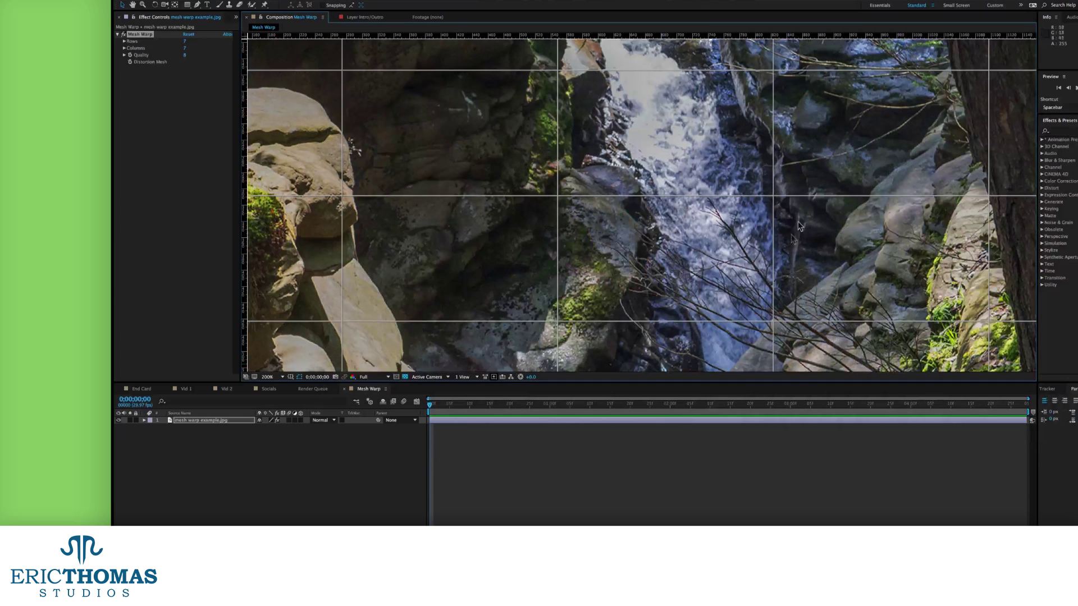
left_click(773, 196)
key("ctrl+z")
Step: Try bending the mesh lines through the vertex at the waterfall's right edge by rotating its vertical and horizontal tangent handles
left_click(773, 196)
left_click_drag(774, 157, 857, 111)
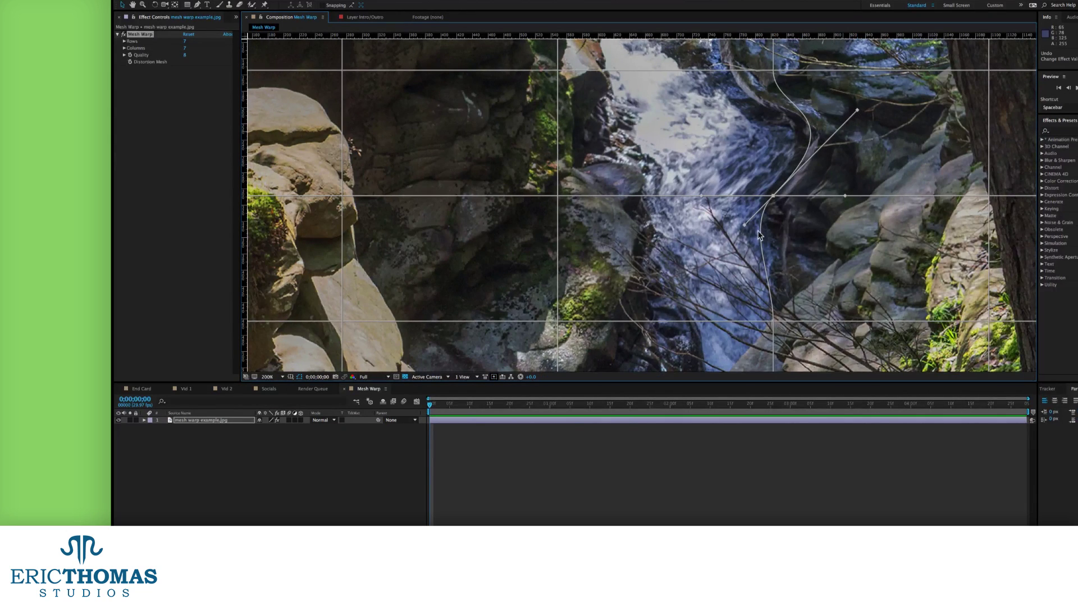
left_click_drag(745, 226, 704, 261)
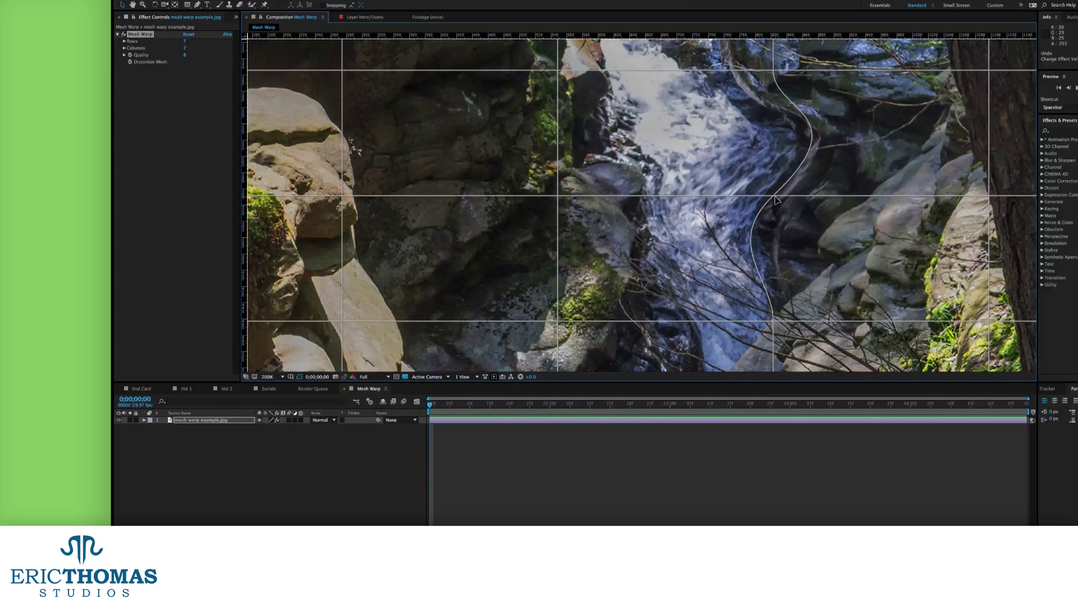
left_click(774, 198)
left_click_drag(844, 195, 850, 291)
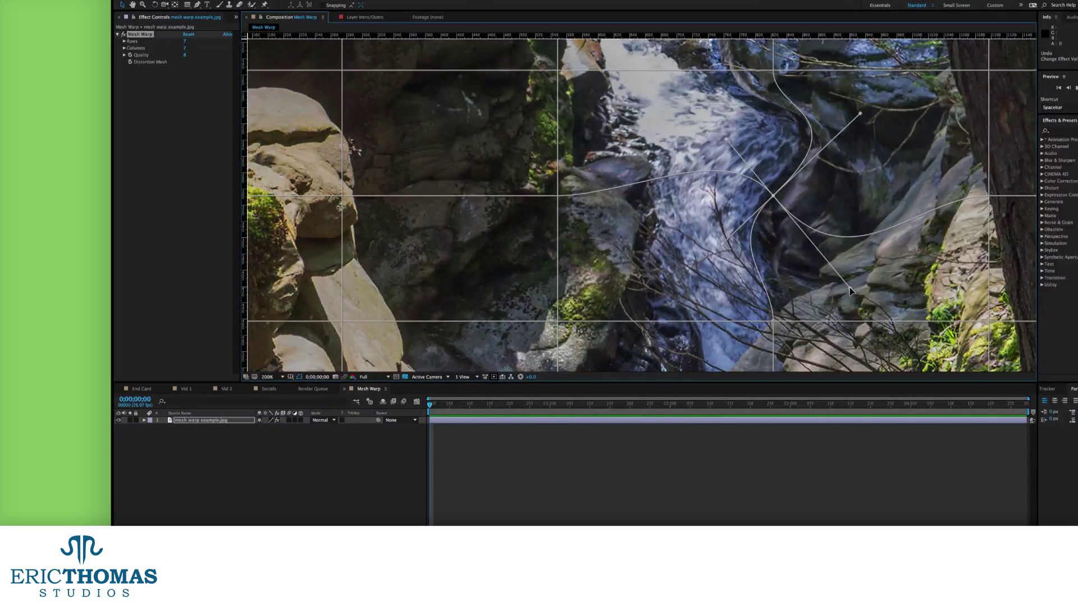
left_click_drag(850, 291, 857, 145)
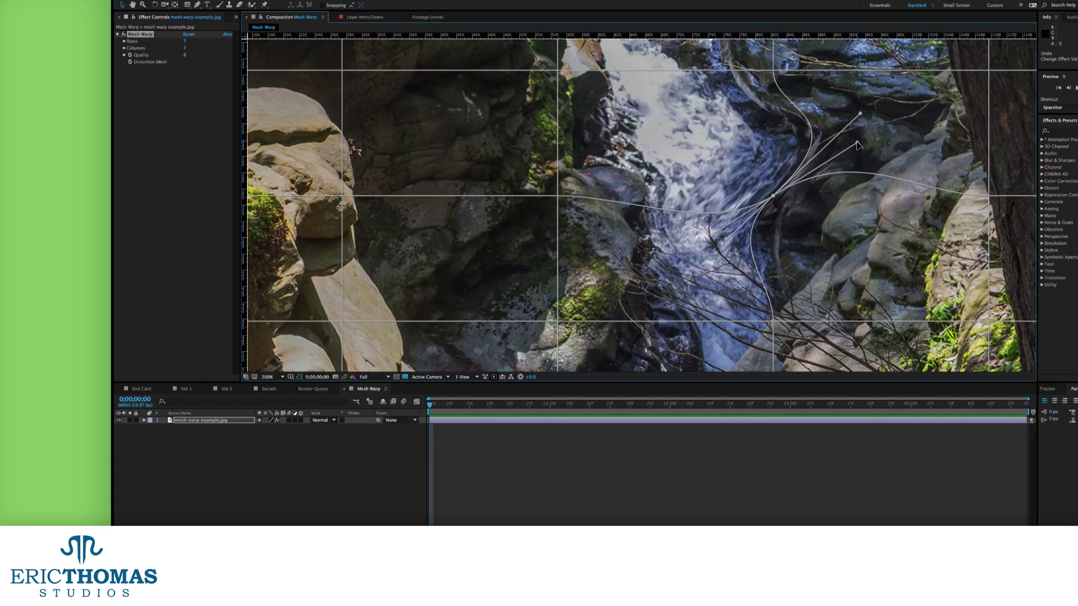
Step: Undo all the tangent handle changes on the vertex at the waterfall's right edge
key("ctrl+z")
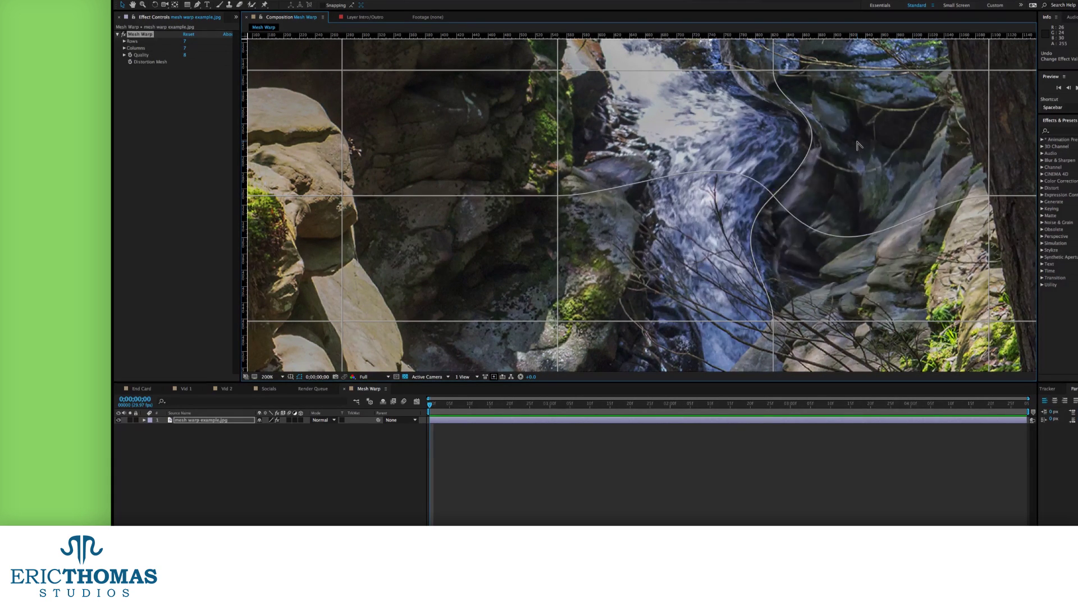
key("ctrl+z")
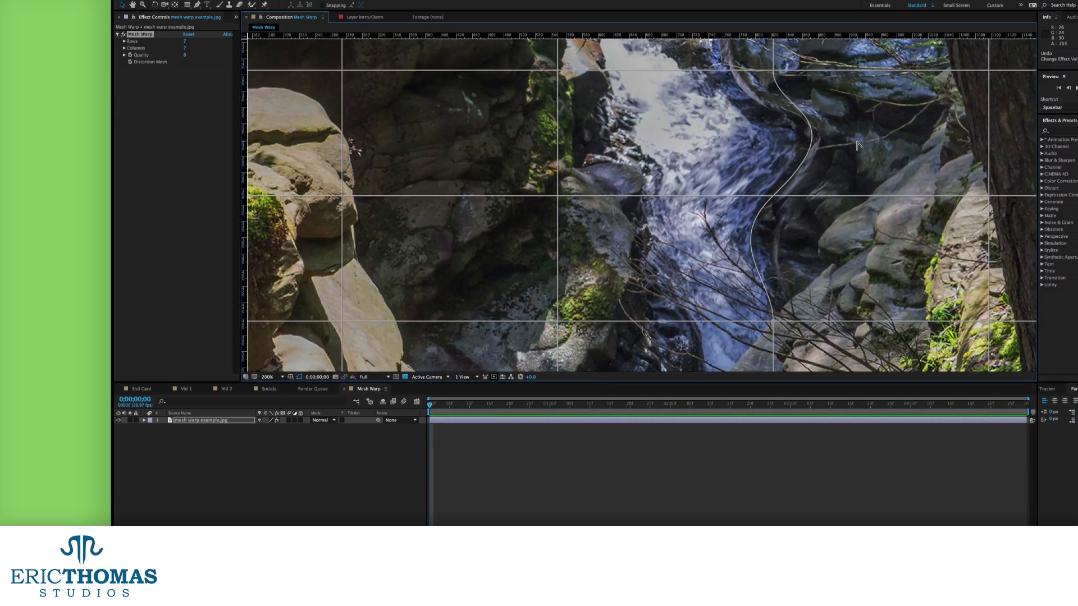
key("ctrl+z")
key("ctrl+z")
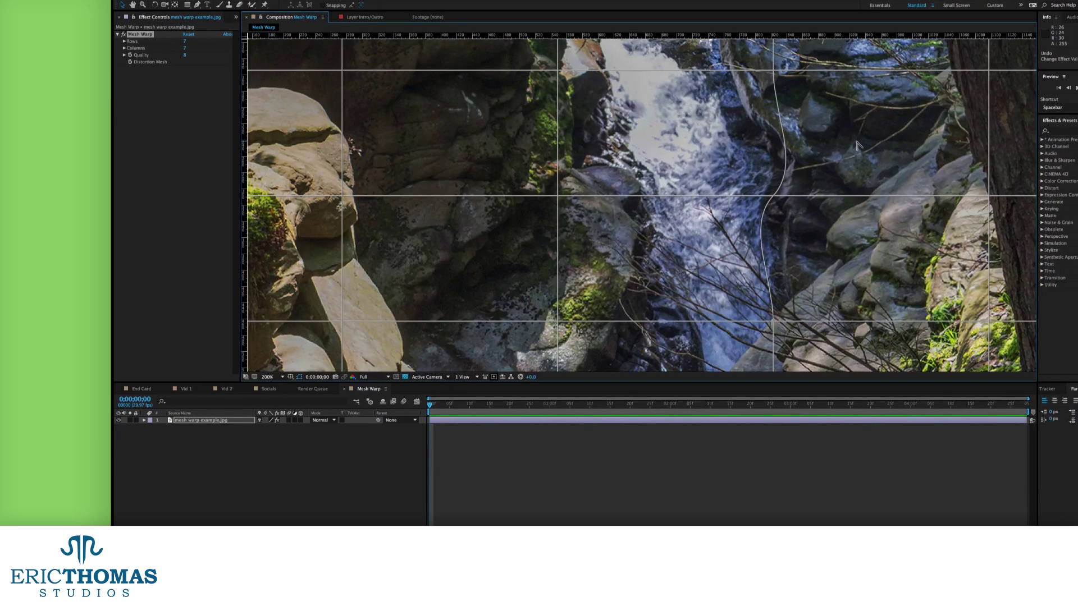
key("ctrl+z")
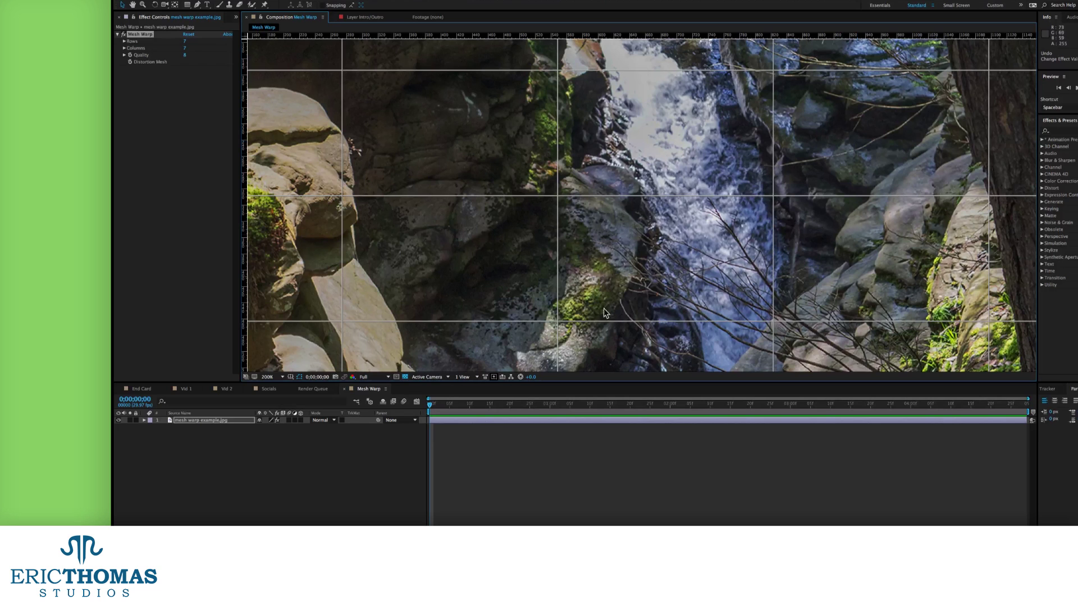
Step: Try selecting multiple mesh vertices around the waterfall and moving them together, and undo the change
left_click(558, 196)
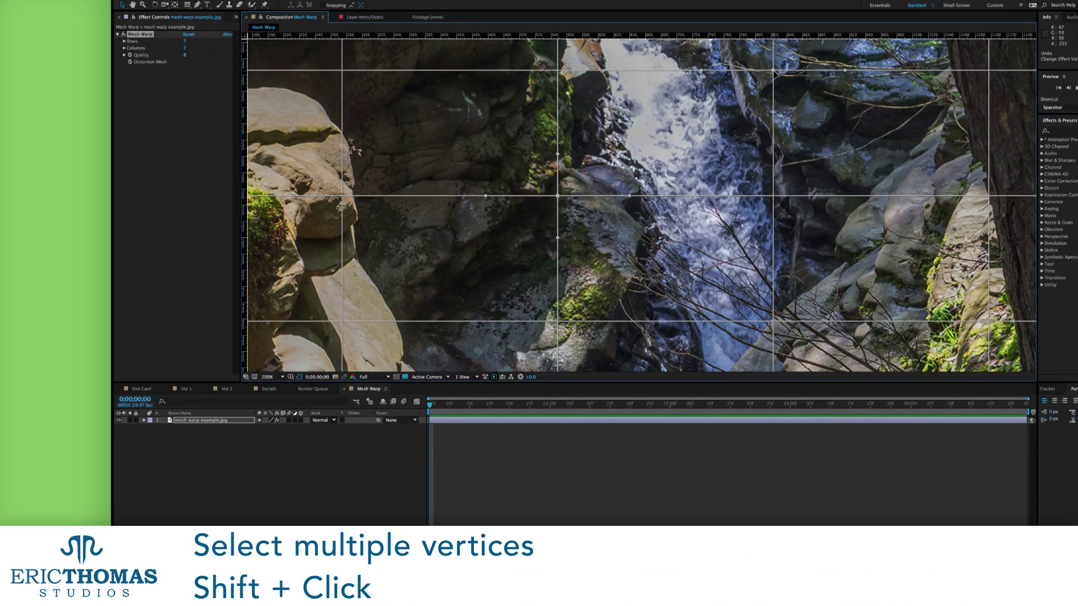
left_click_drag(773, 71, 765, 116)
key("super+z")
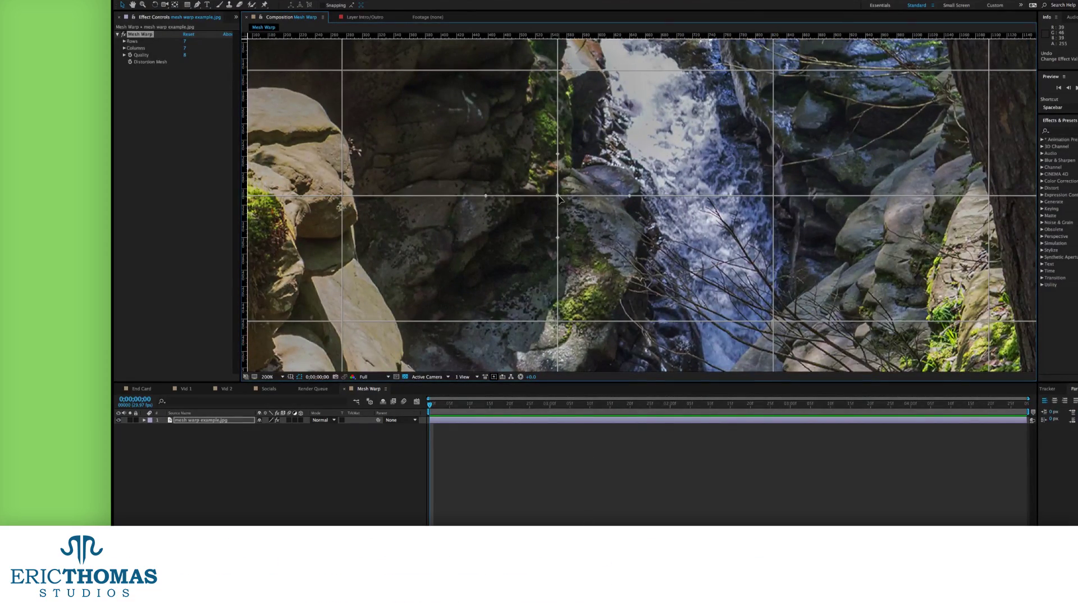
Step: Try stretching the vertex left of the waterfall far across neighbouring grid cells in both directions, and undo the distortions
left_click_drag(559, 198, 844, 330)
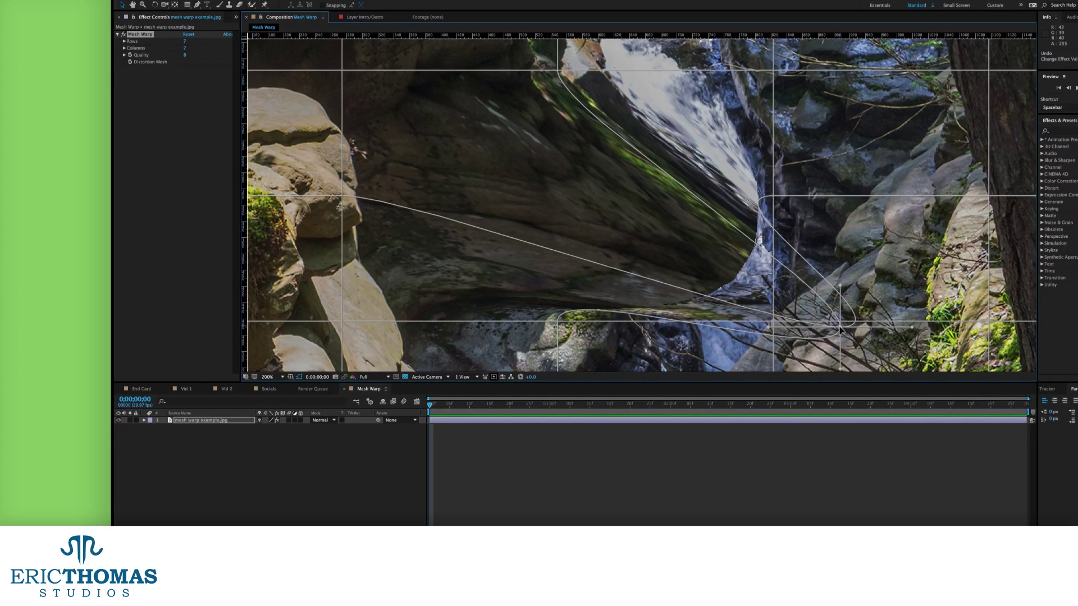
left_click_drag(839, 329, 321, 287)
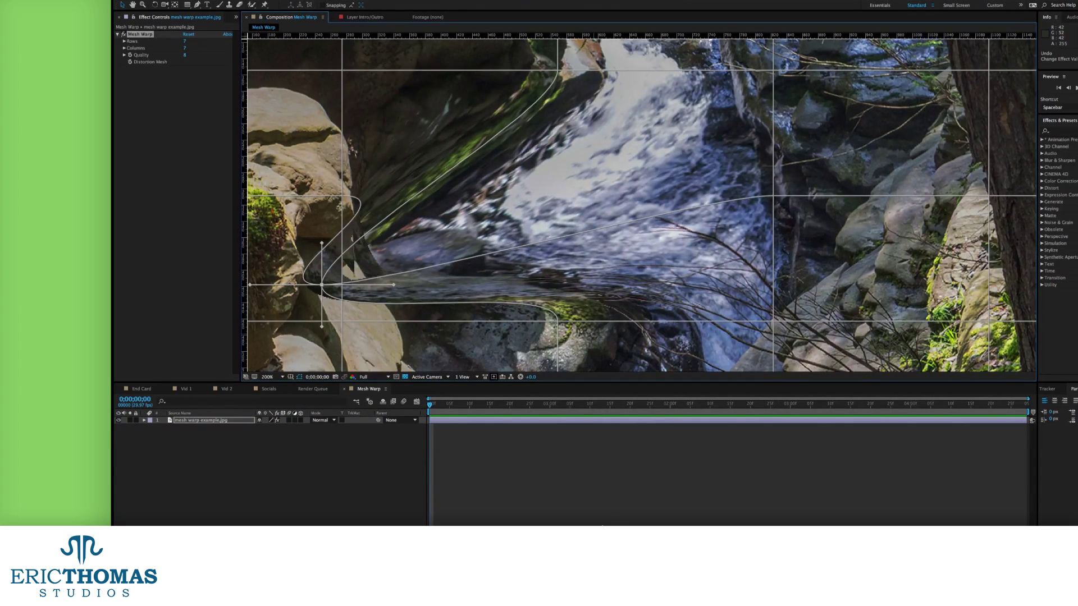
key("ctrl+z")
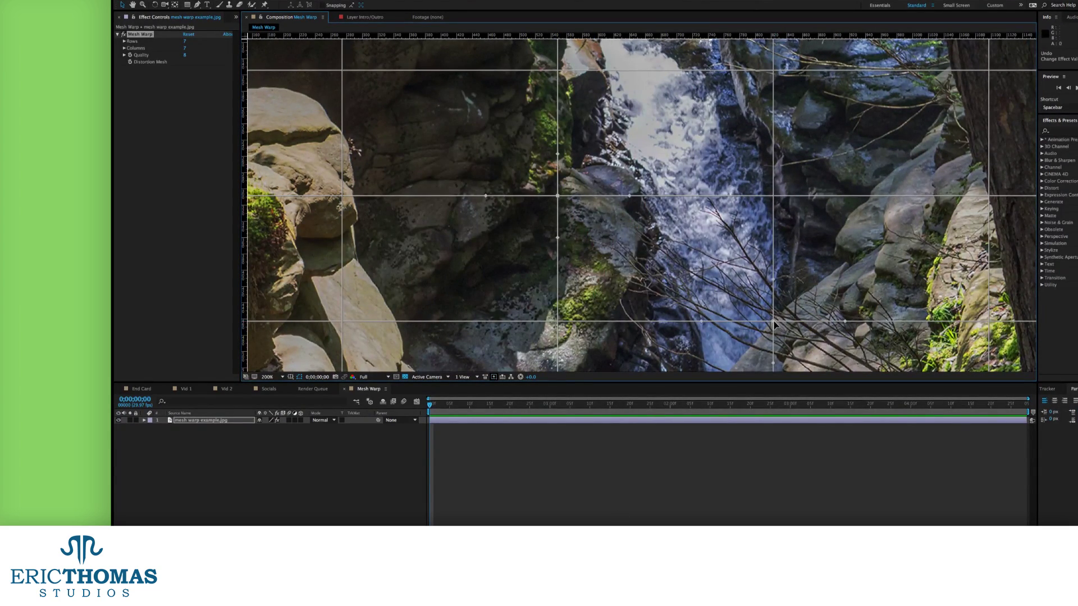
left_click_drag(558, 196, 822, 320)
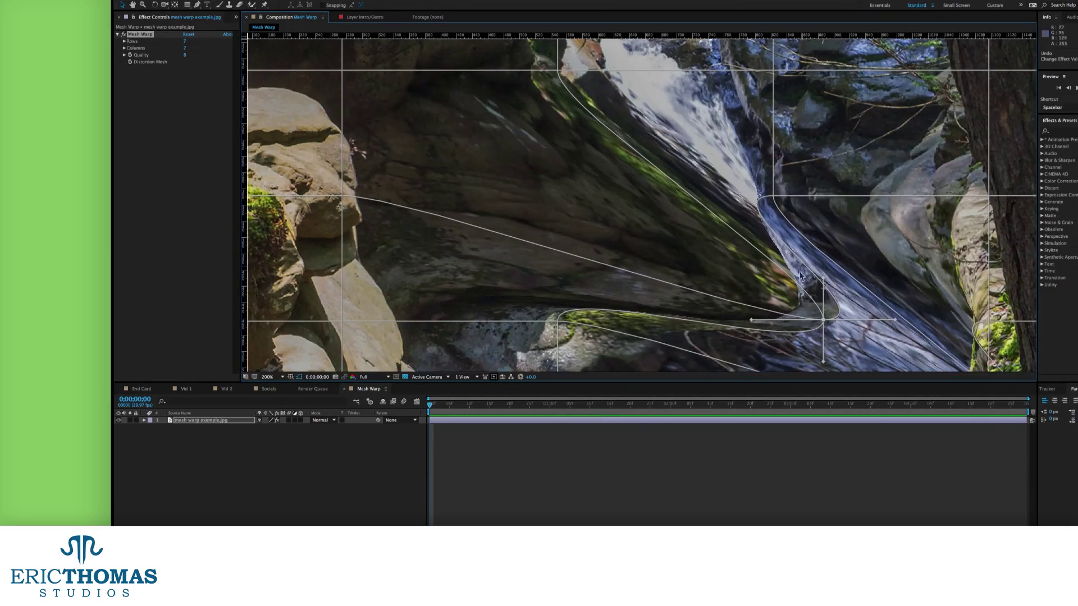
key("ctrl+z")
Step: Fit the whole image in view and set the Mesh Warp grid to 3 rows and 3 columns
key("shift+slash")
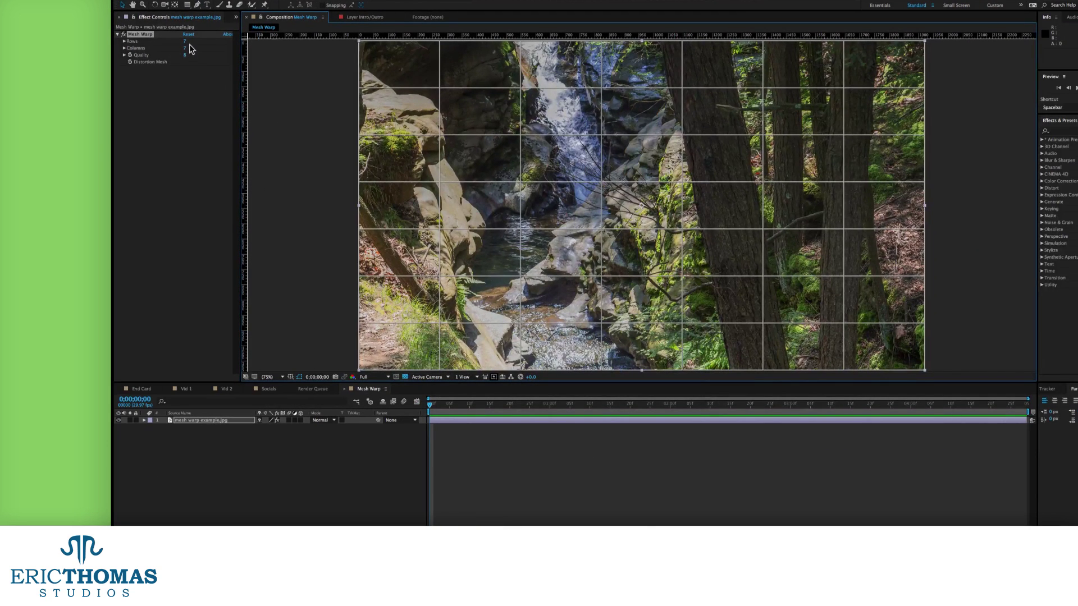
left_click(186, 43)
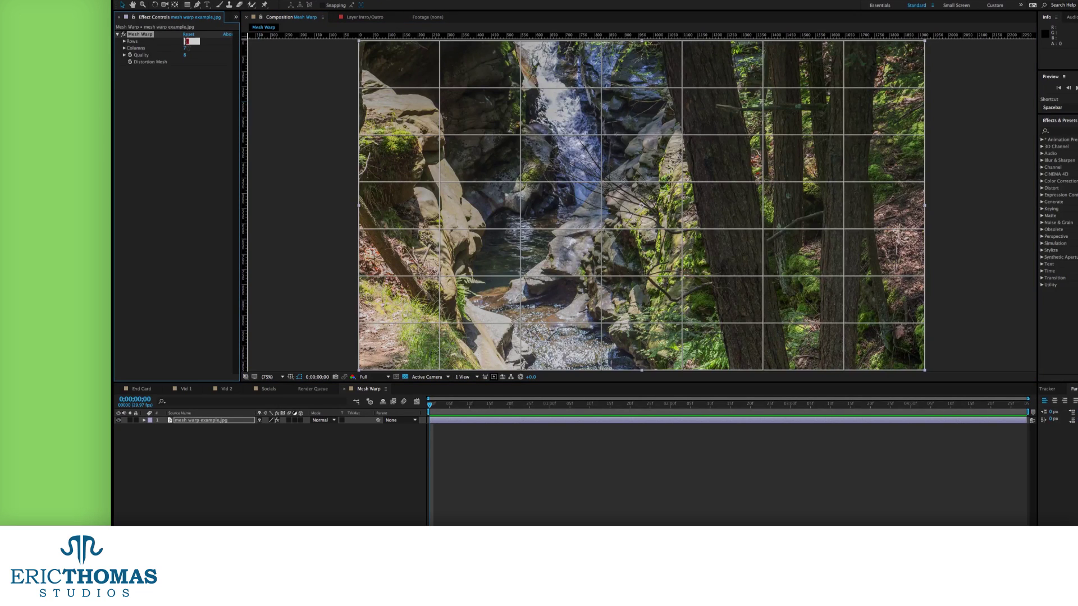
type("3")
key("Return")
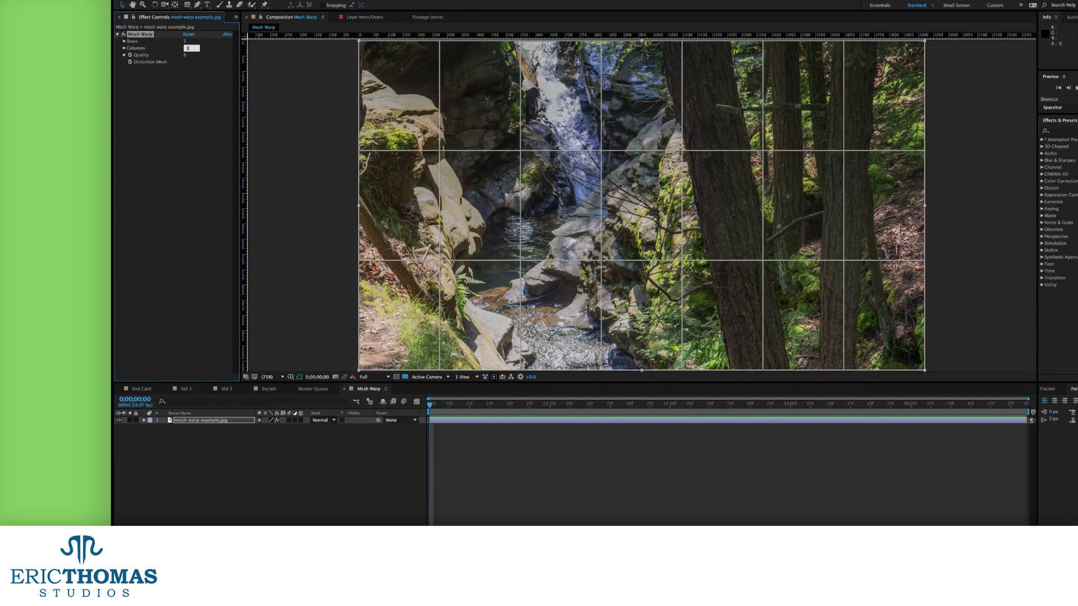
type("3")
key("Return")
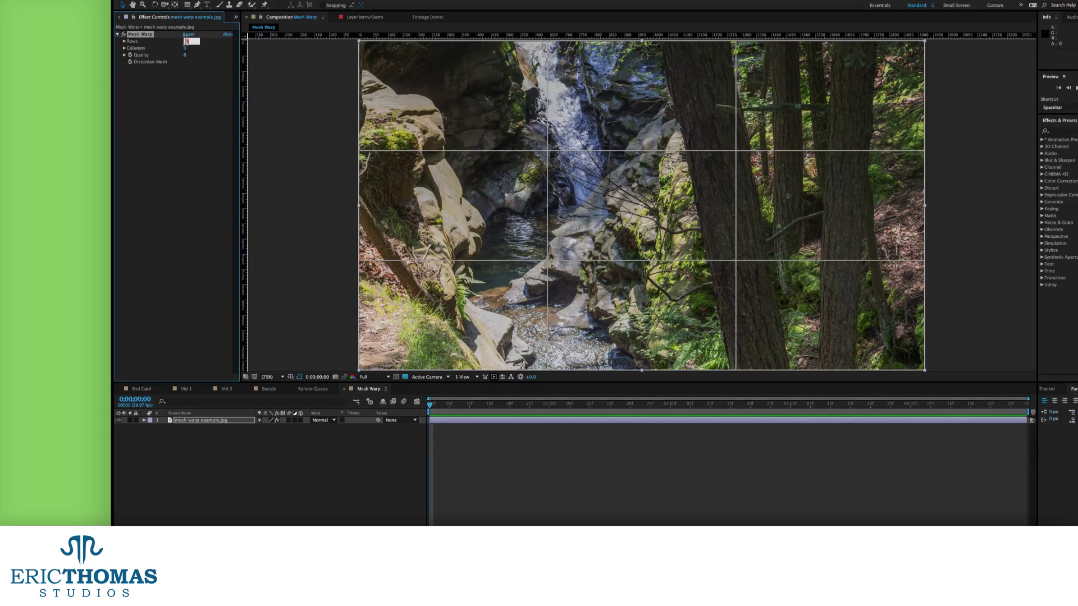
Step: Set the Mesh Warp grid to 10 rows and 10 columns
type("10")
key("Tab")
type("10")
key("Return")
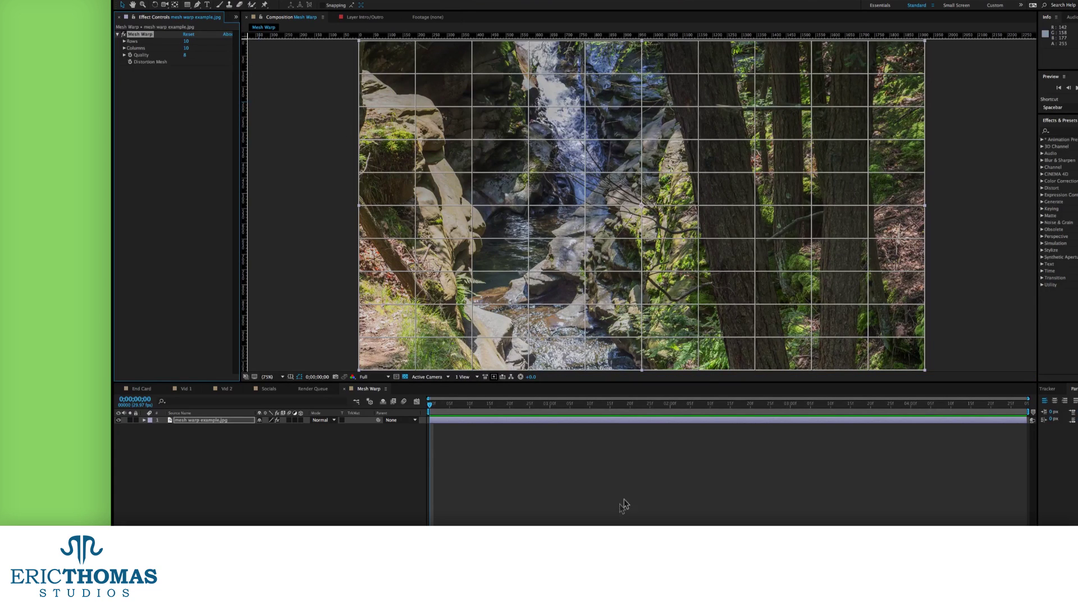
Step: Set the Mesh Warp rows to 2, try stretching the central vertex toward the image's lower-right area, and undo the distortion
left_click(186, 41)
type("2")
key("Tab")
type("2")
key("Return")
left_click_drag(642, 205, 812, 324)
key("super+z")
Step: Set the Mesh Warp grid to 15 rows and 15 columns
left_click(187, 41)
type("15")
key("Tab")
type("15")
key("Return")
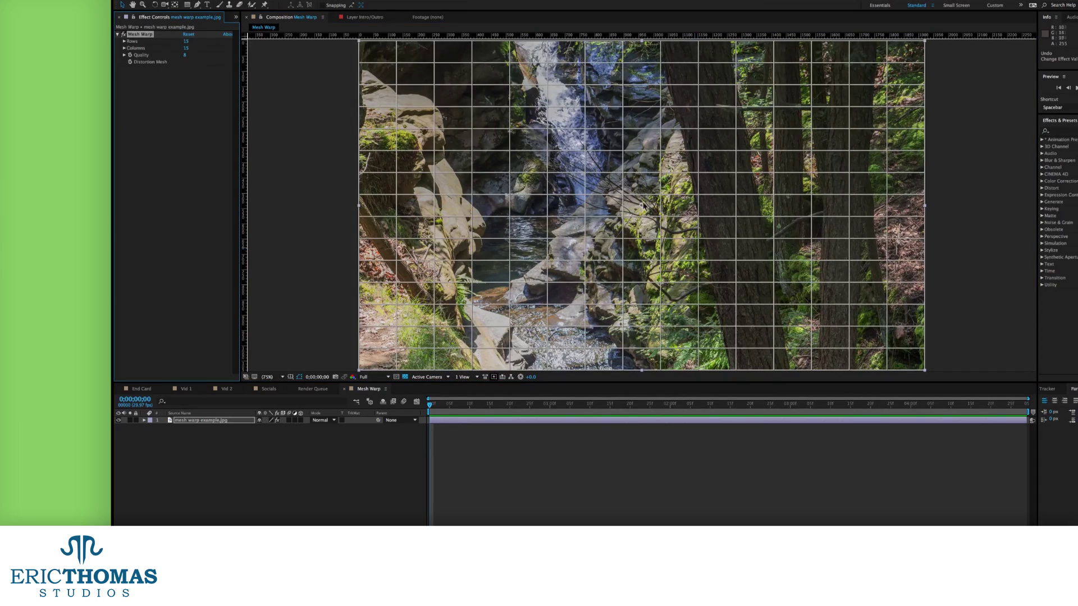
Step: Set the Mesh Warp grid to 16 rows and 16 columns, try stretching the central vertex onto the lower tree trunk, and undo the distortion
left_click(186, 41)
type("16")
key("Tab")
type("16")
key("Return")
left_click_drag(642, 206, 839, 344)
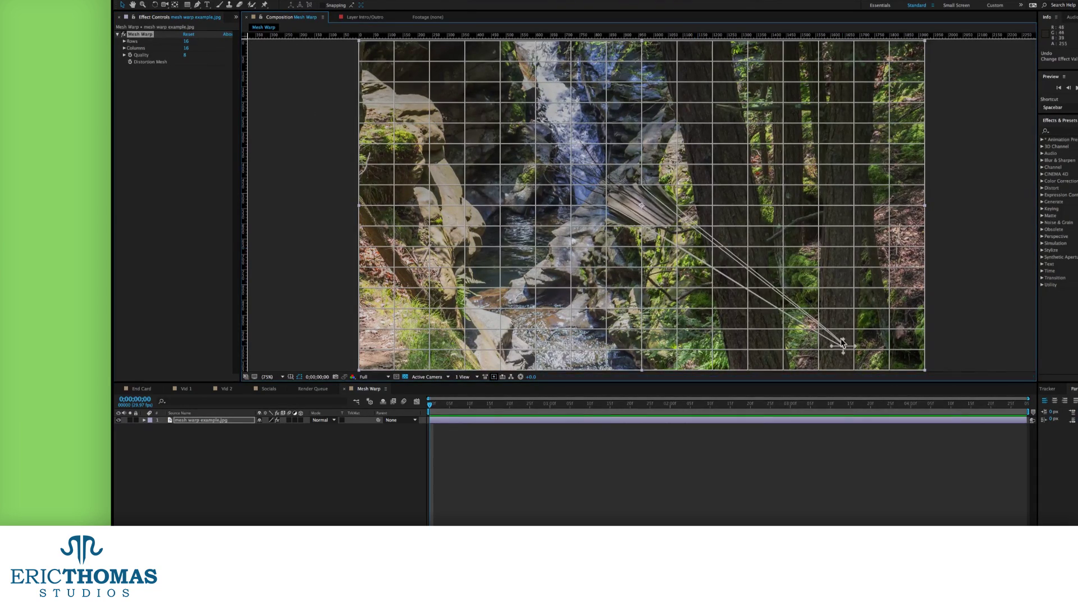
key("super+z")
Step: Raise the Mesh Warp grid to 31 rows and 31 columns
left_click_drag(185, 41, 284, 42)
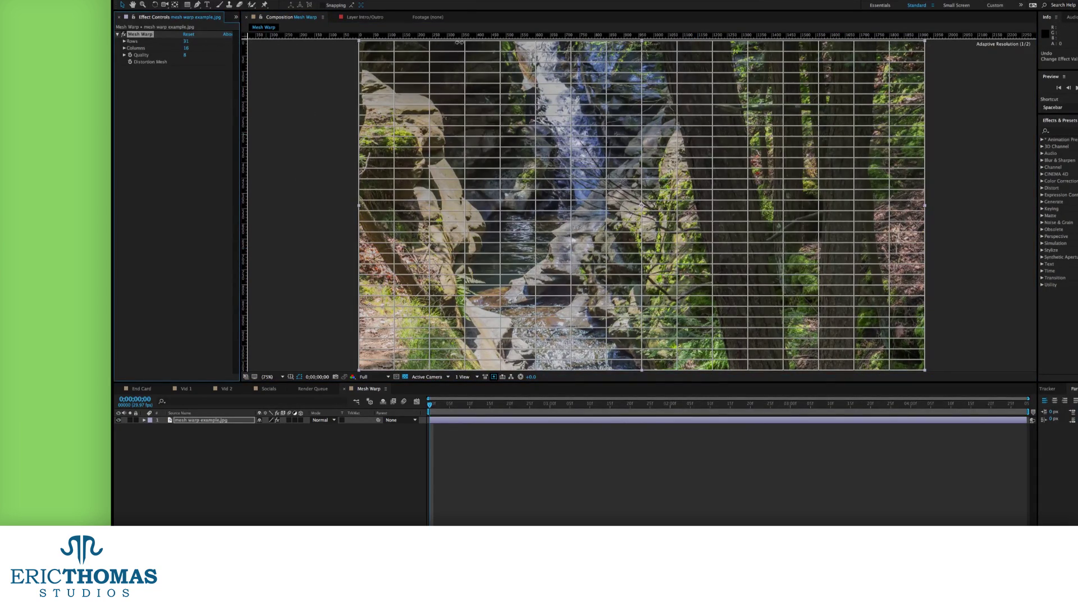
left_click_drag(459, 42, 490, 43)
left_click_drag(186, 48, 602, 63)
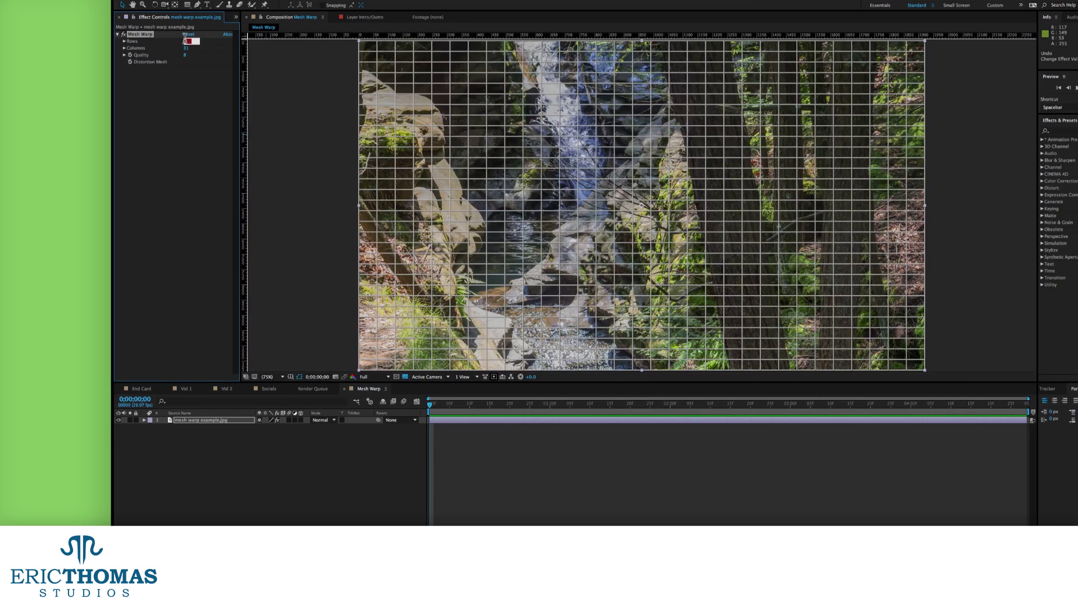
Step: Set the Mesh Warp grid to 12 rows and 12 columns
key("Tab")
type("12")
key("Return")
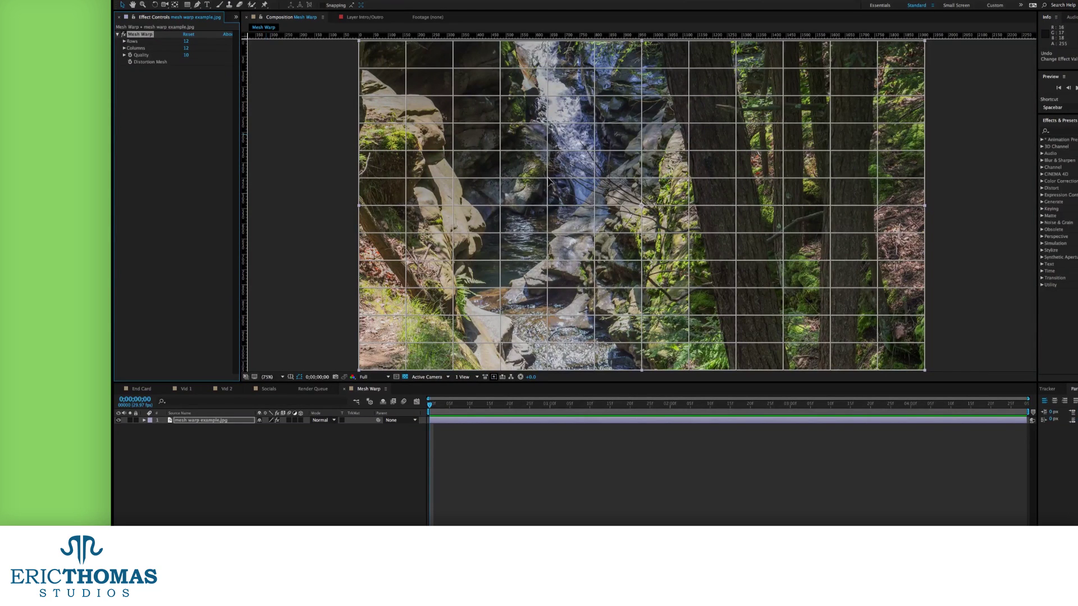
Step: Try pulling the vertex beside the waterfall toward its base, test the Mesh Warp Quality value, and undo the last change
left_click_drag(549, 181, 586, 200)
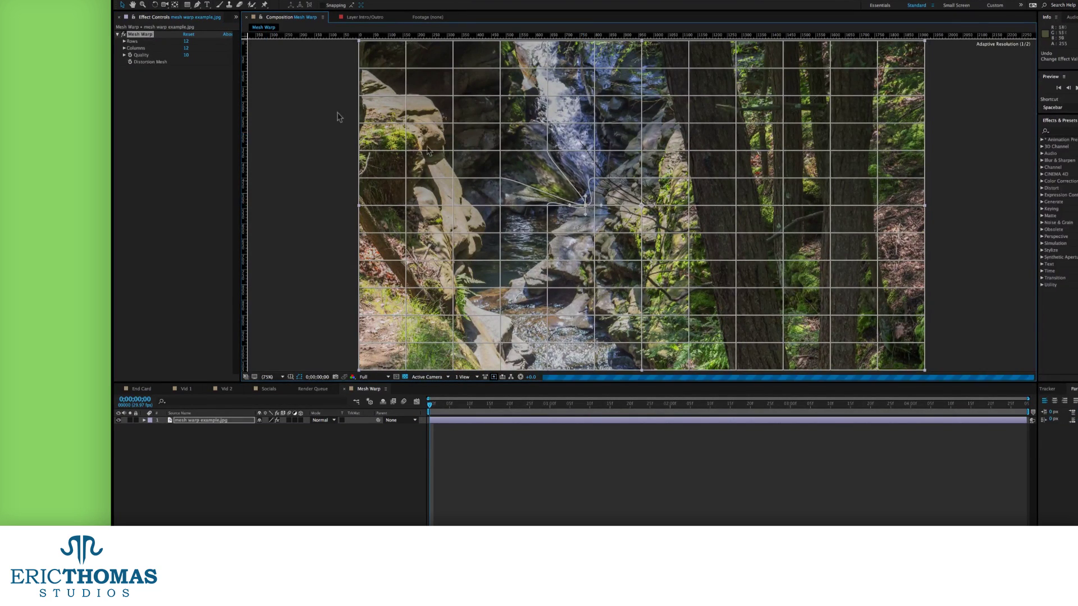
left_click_drag(185, 55, 297, 100)
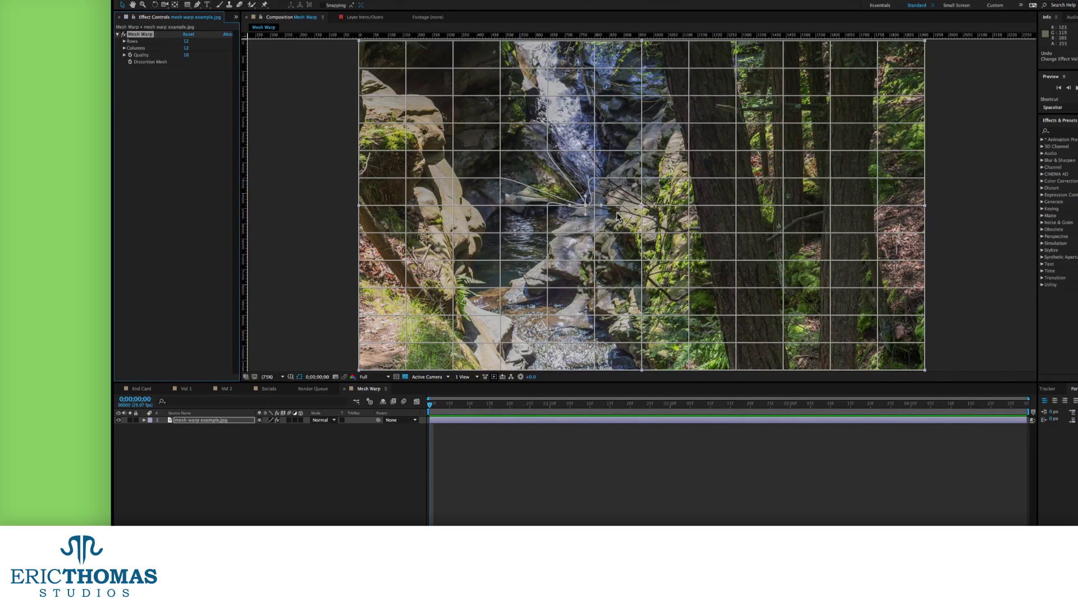
key("super+z")
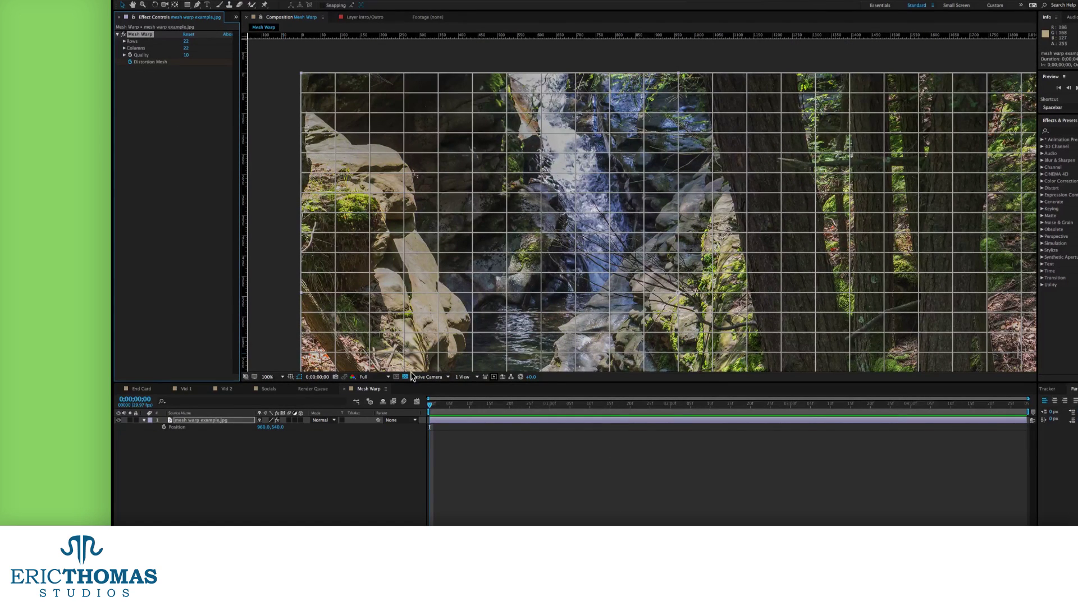
Step: At 0;00;00;15, shift the mesh vertices over the waterfall and pool in the direction the water flows
left_click(430, 404)
left_click_drag(432, 408, 488, 407)
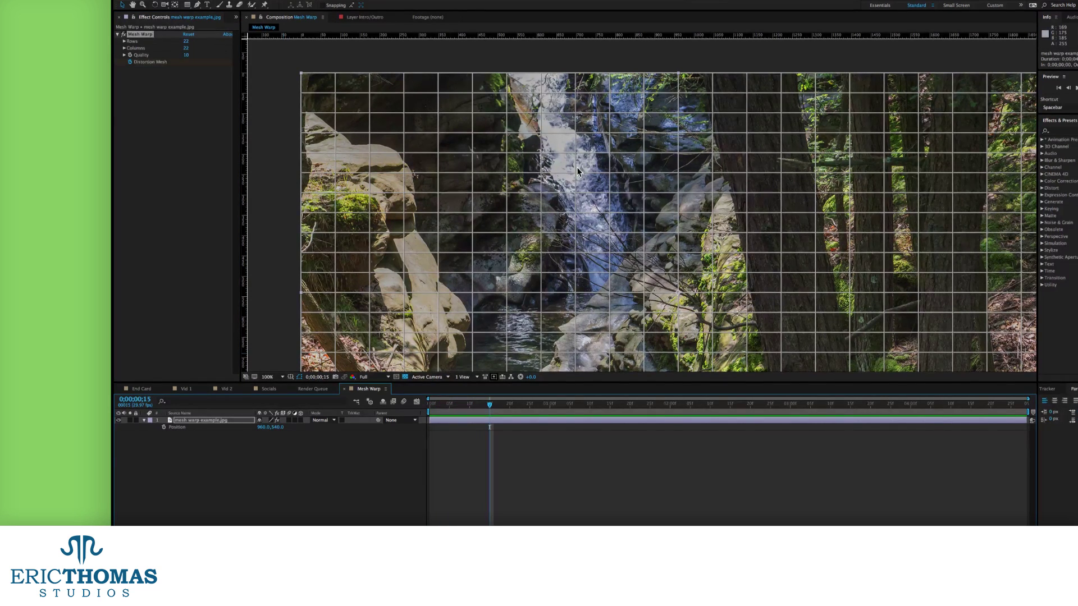
scroll(577, 167, "up", 1)
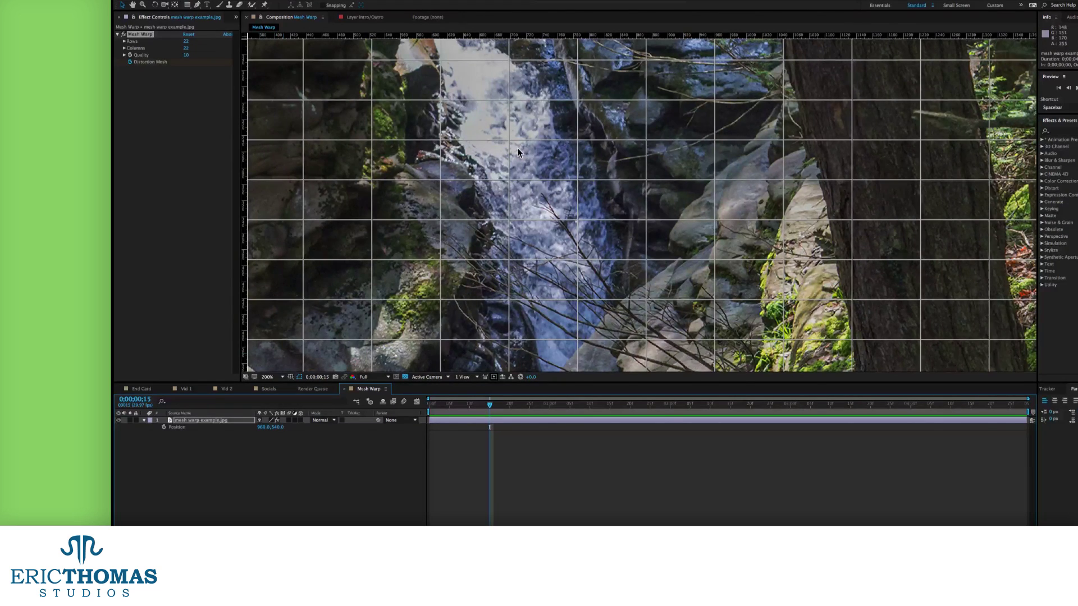
scroll(517, 148, "up", 1)
key("space")
left_click_drag(521, 183, 603, 250)
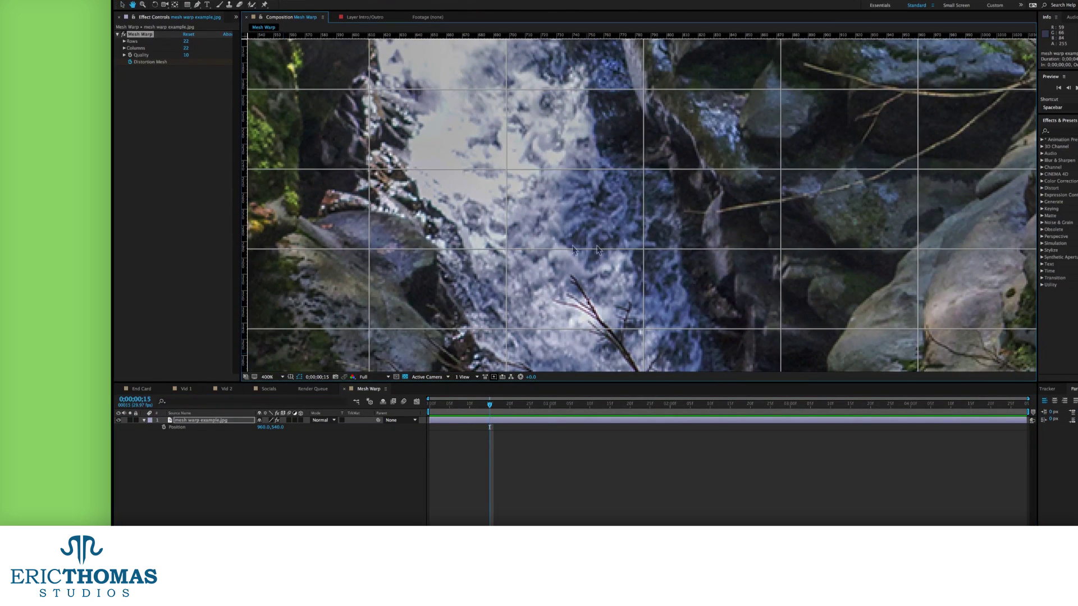
left_click(506, 250)
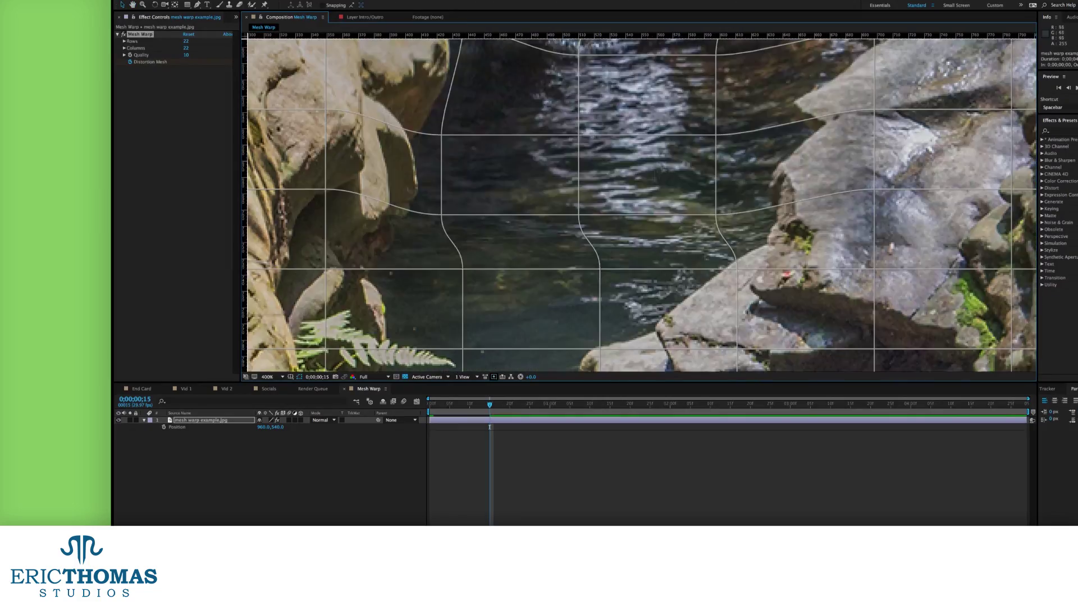
Step: Continue keyframing the Distortion Mesh at intervals along the timeline up to 0;00;04;20
left_click_drag(558, 405, 705, 407)
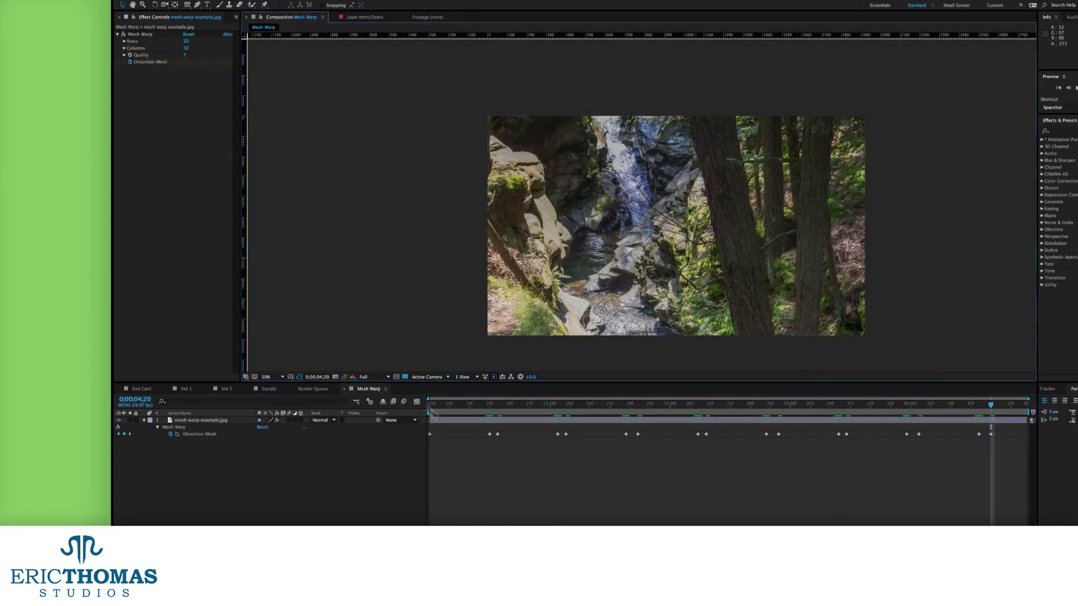